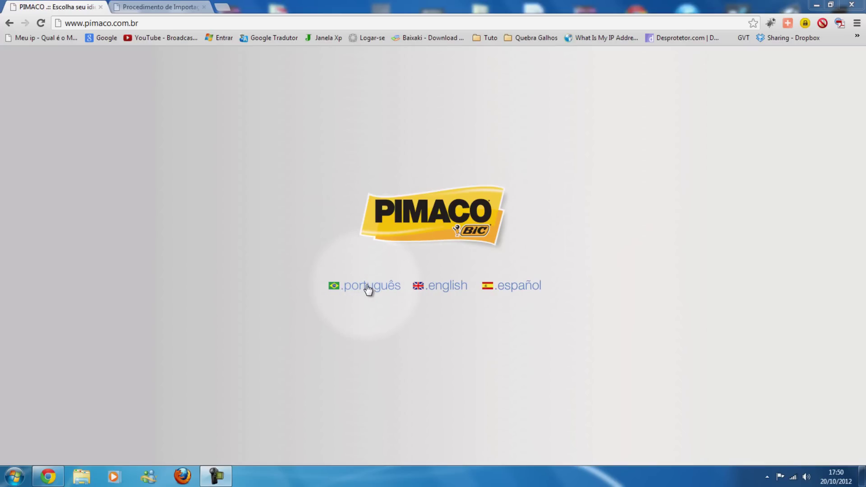
- Switch Pimaco's website to Portuguese and go to the Downloads installation-programs list
drag(138, 23, 74, 23)
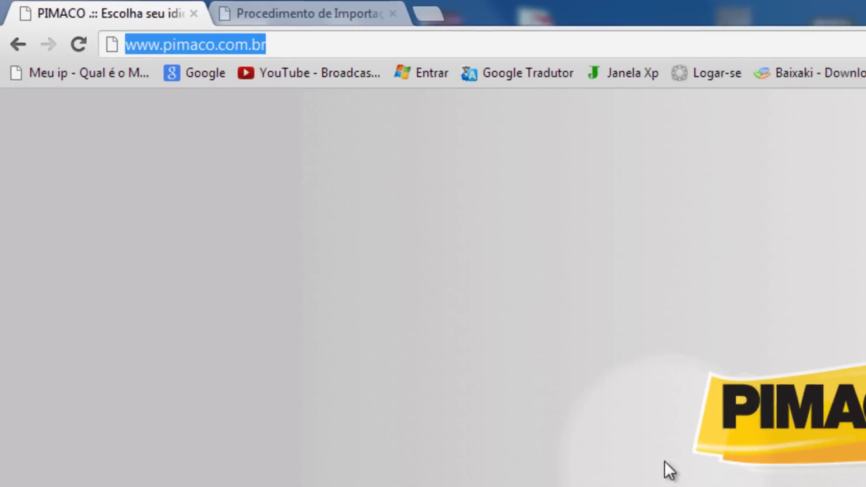
click(366, 287)
click(464, 362)
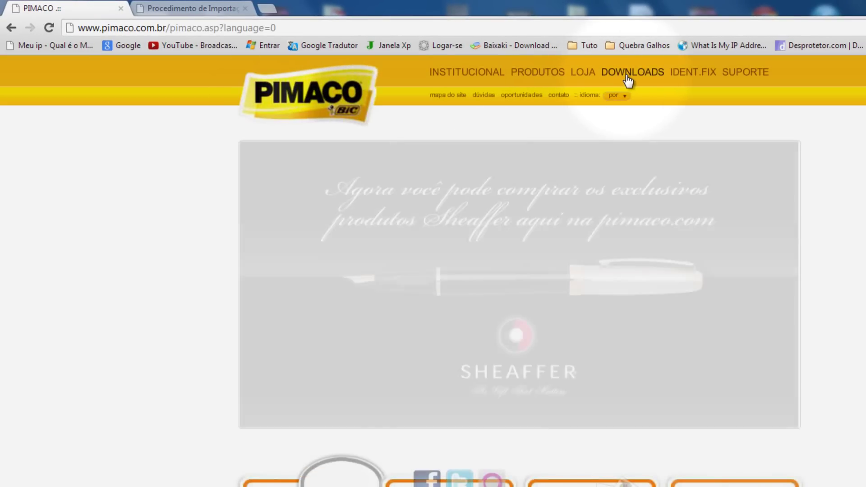
click(627, 76)
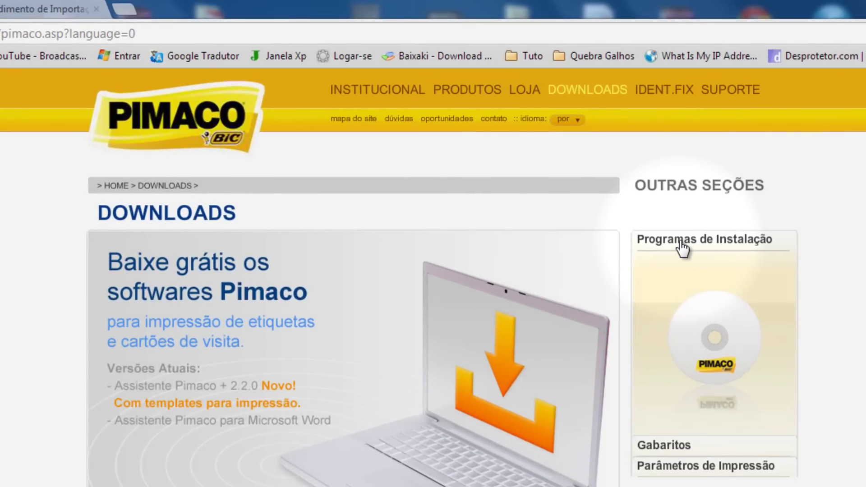
click(682, 244)
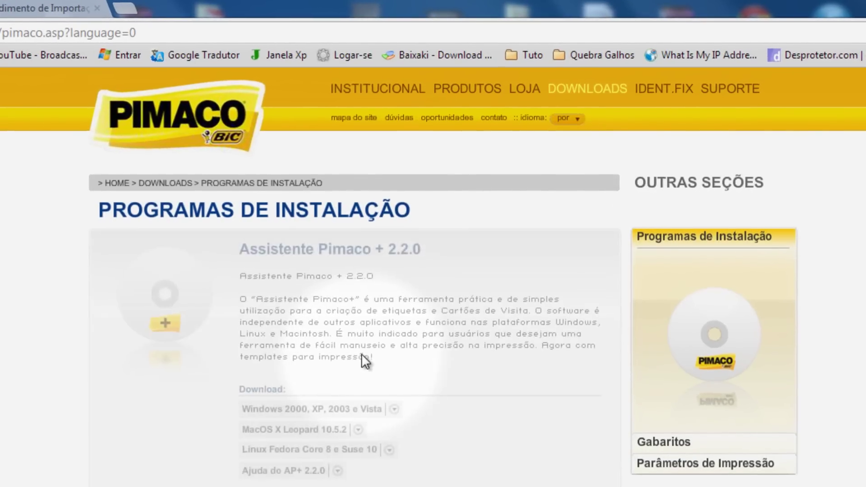
- Start the Word 2010 assistant download, cancel it, and show the desktop
scroll(392, 212, down, 3)
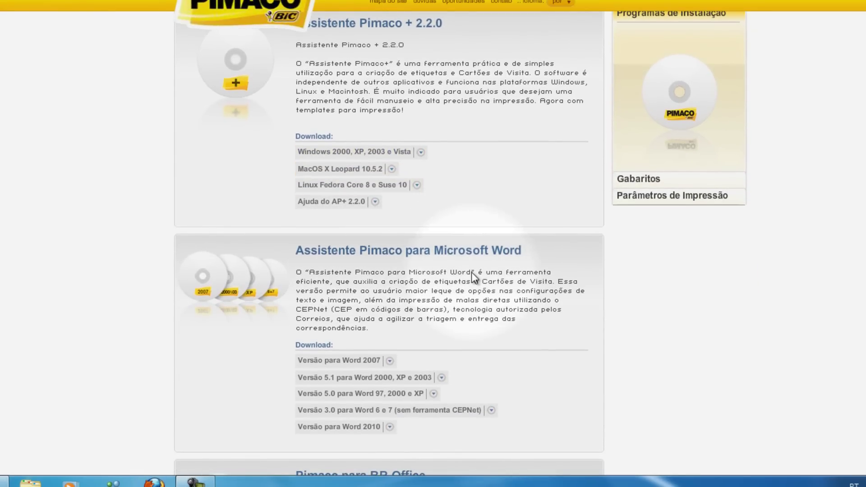
scroll(391, 250, down, 1)
scroll(390, 250, down, 1)
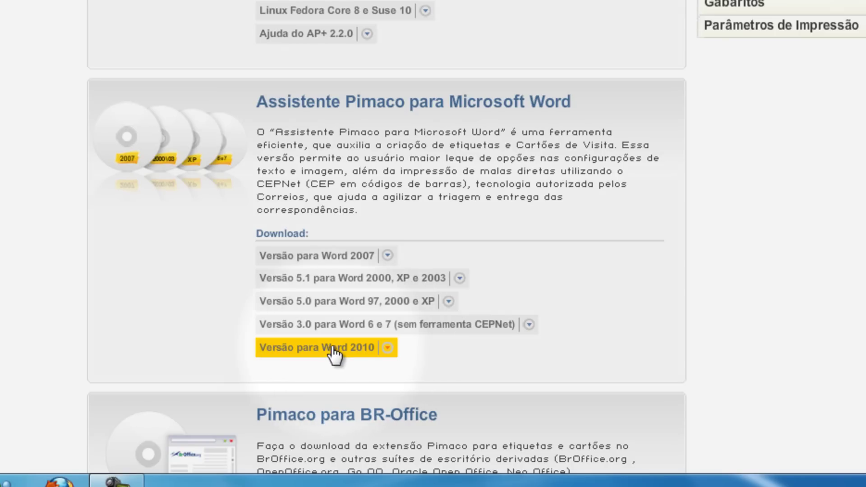
click(362, 357)
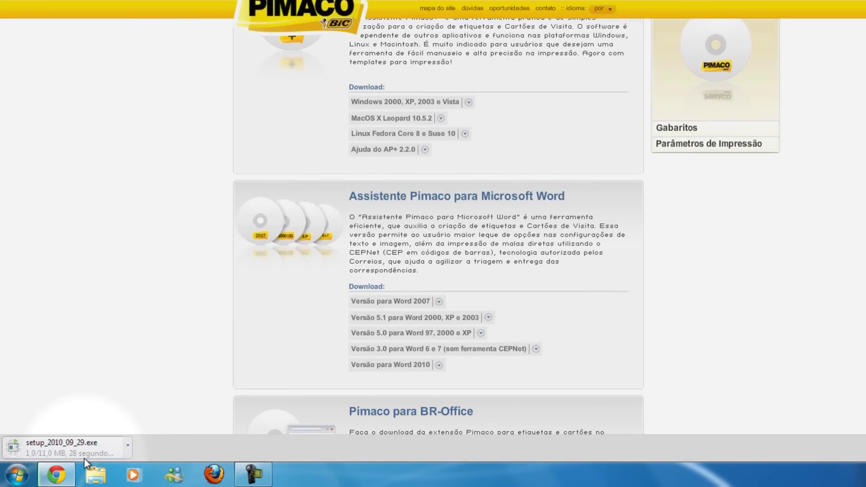
click(128, 447)
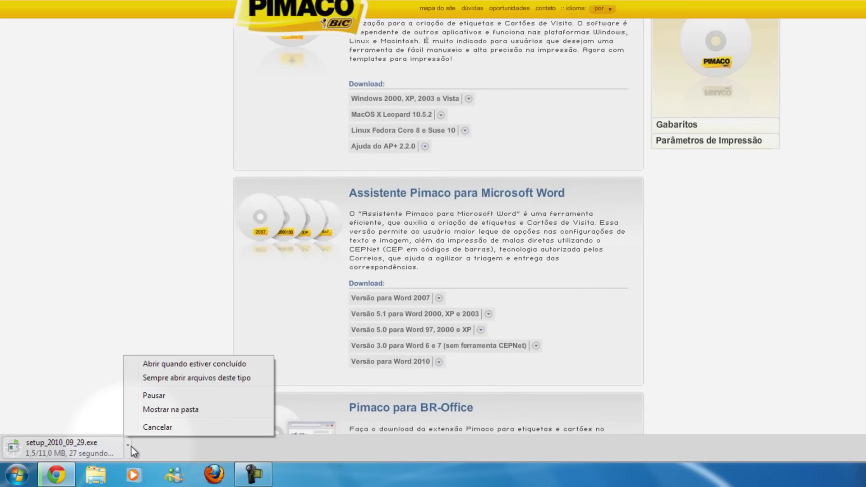
click(166, 428)
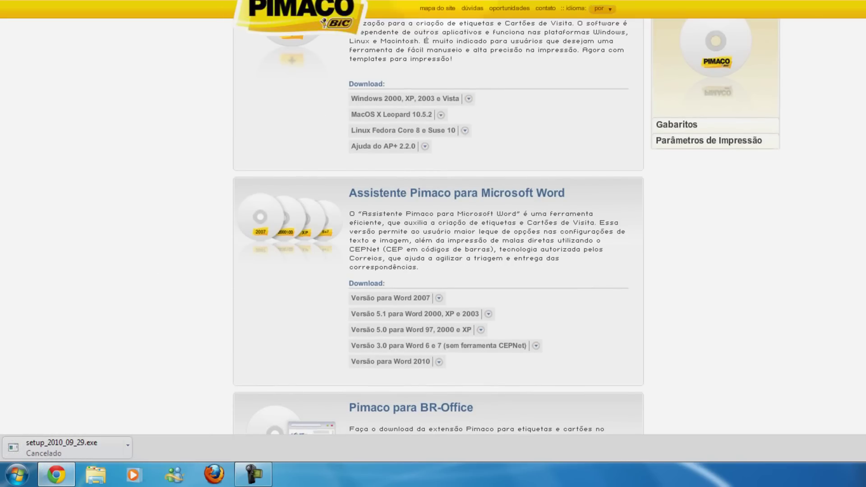
key(super+d)
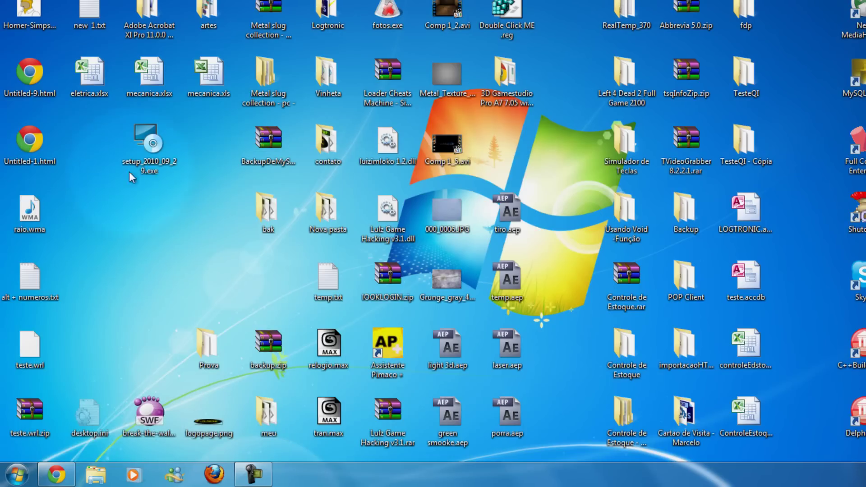
- Run setup_2010_09_29.exe, confirming the unverified-installer warning
mouse_move(194, 134)
mouse_down()
mouse_move(123, 193)
mouse_move(143, 211)
mouse_up()
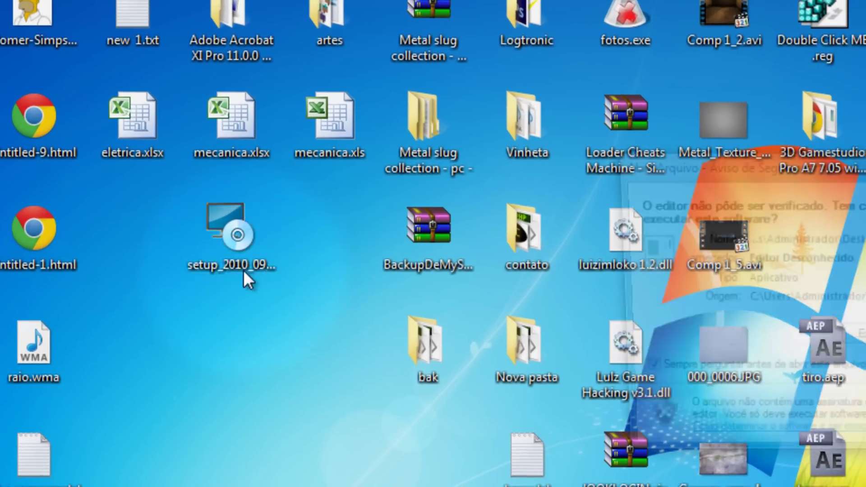
double_click(247, 273)
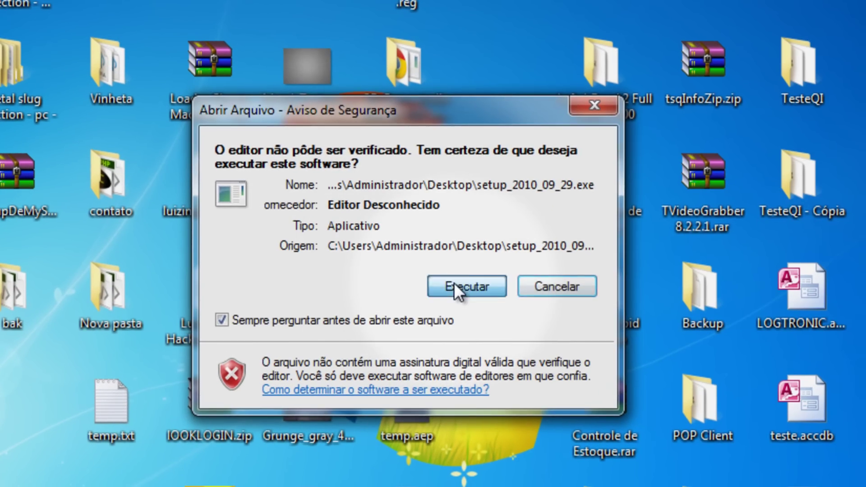
click(454, 282)
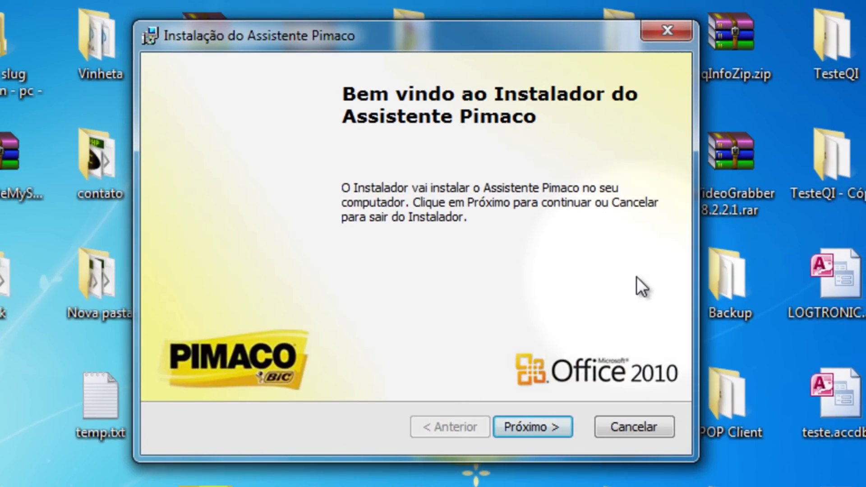
- Install the Assistente Pimaco into the default C:\Pimaco\ folder
click(540, 430)
double_click(249, 253)
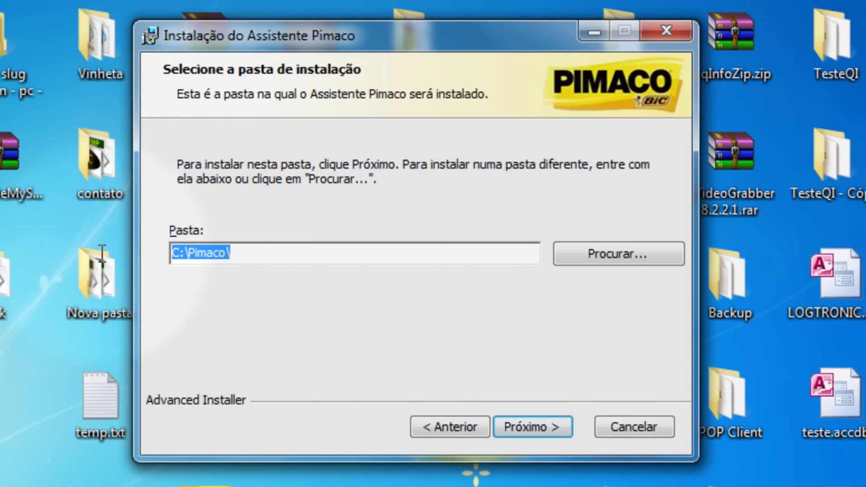
click(251, 253)
drag(251, 253, 165, 253)
click(265, 253)
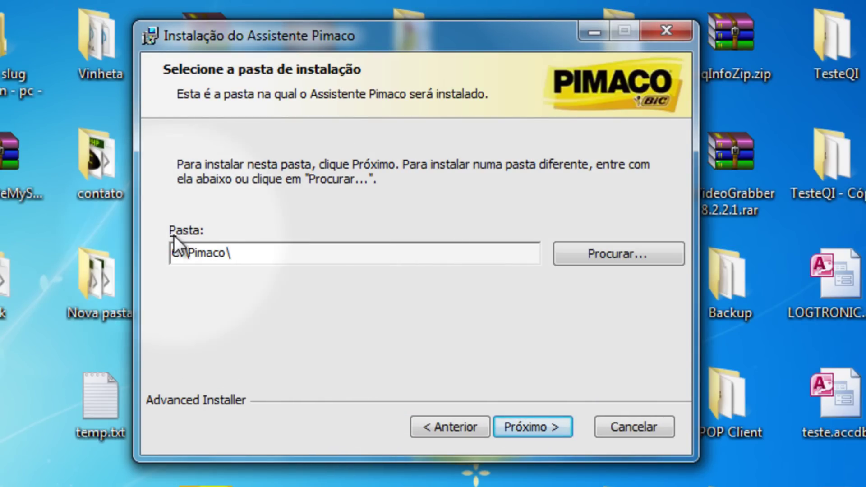
double_click(245, 251)
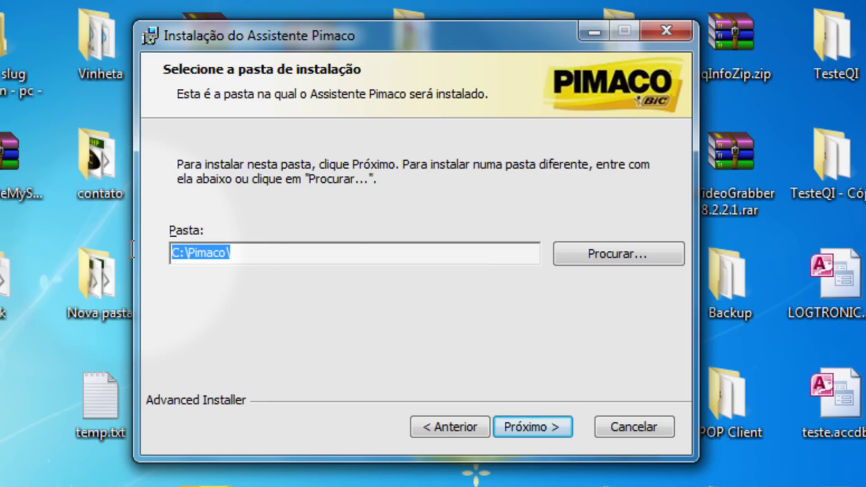
click(244, 251)
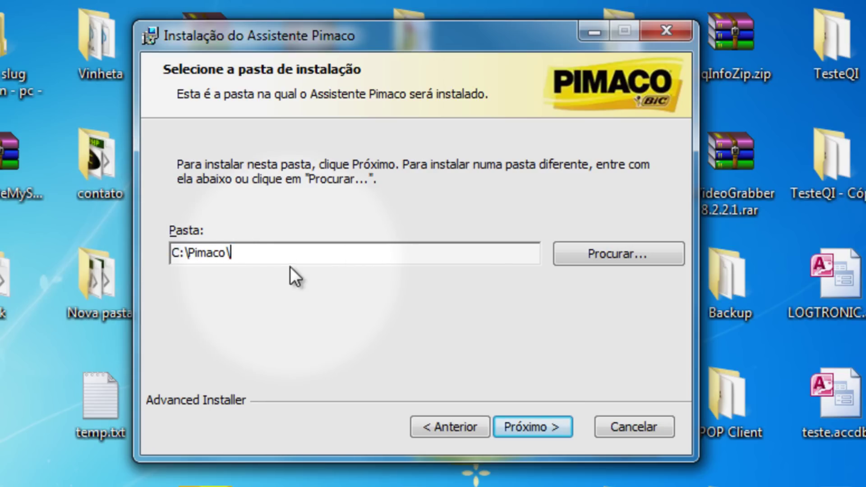
click(527, 422)
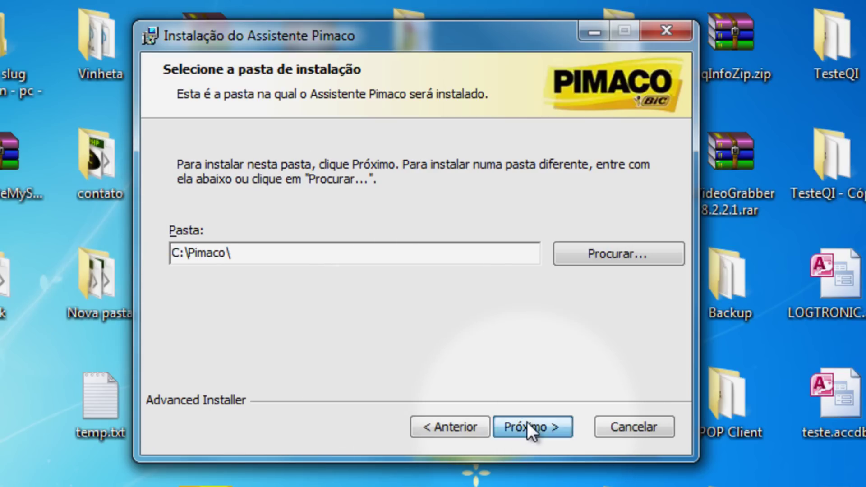
click(530, 428)
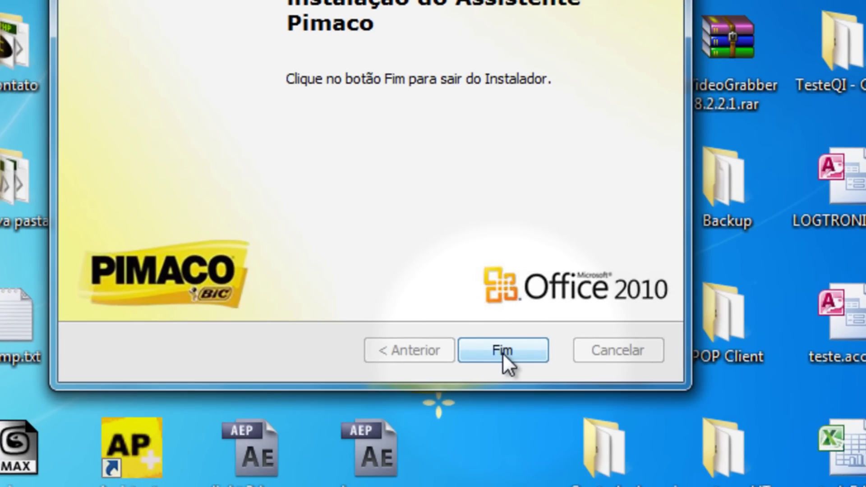
- Close the finished installer and check the shortcut's C:\Pimaco folder holding Pimaco.docm and Pimaco.dotm
click(503, 353)
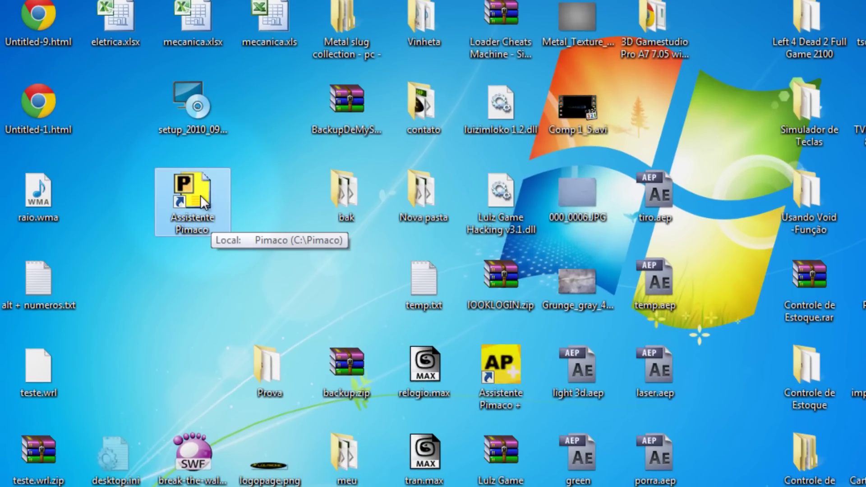
right_click(201, 195)
click(245, 84)
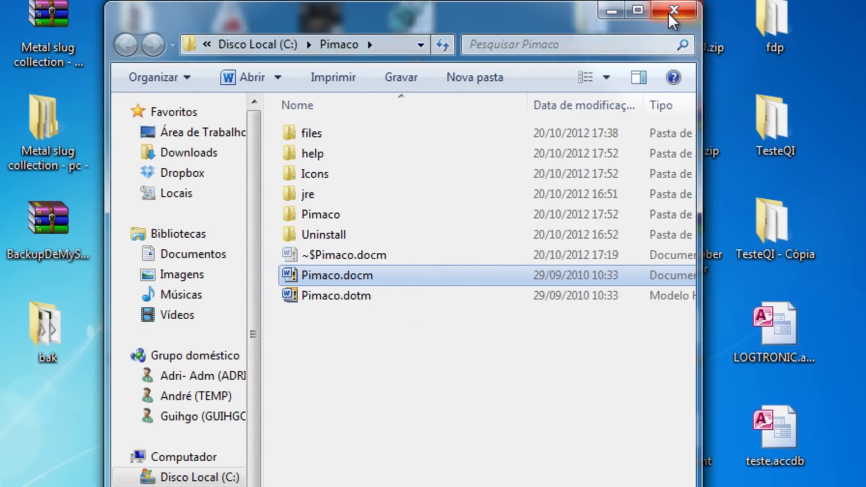
click(668, 11)
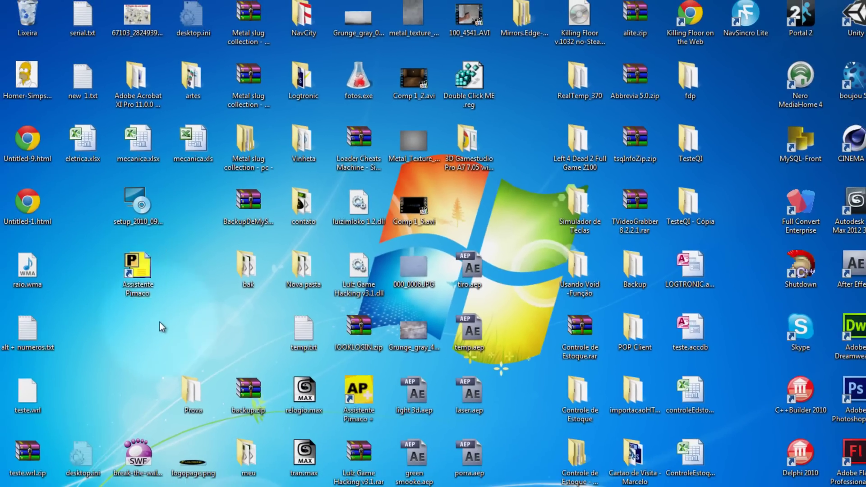
click(137, 275)
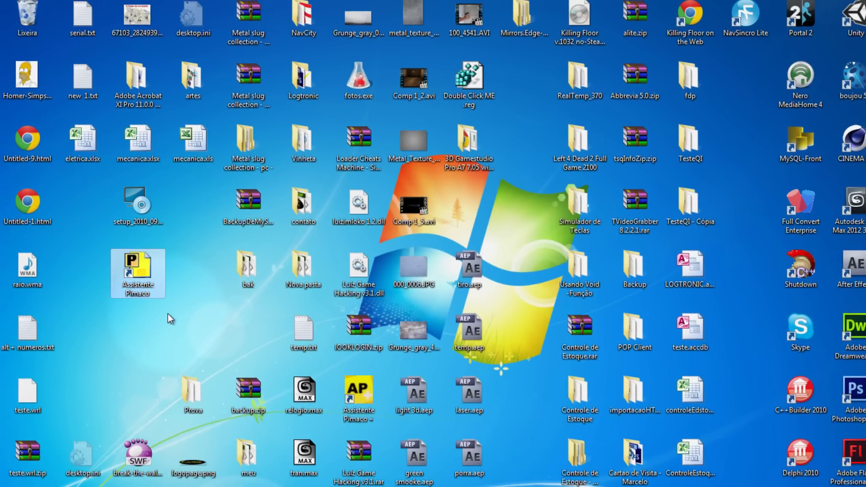
- Launch Assistente Pimaco to open Pimaco.docm in Word and show the Pimaco ribbon commands
double_click(145, 275)
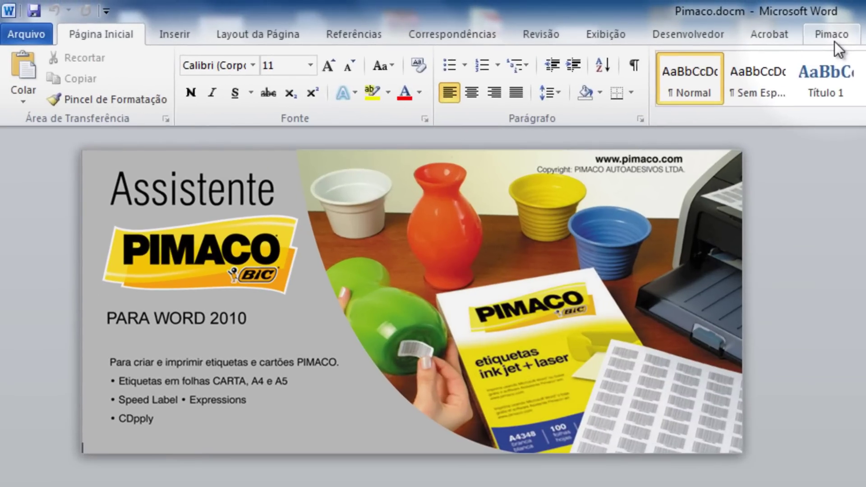
click(835, 41)
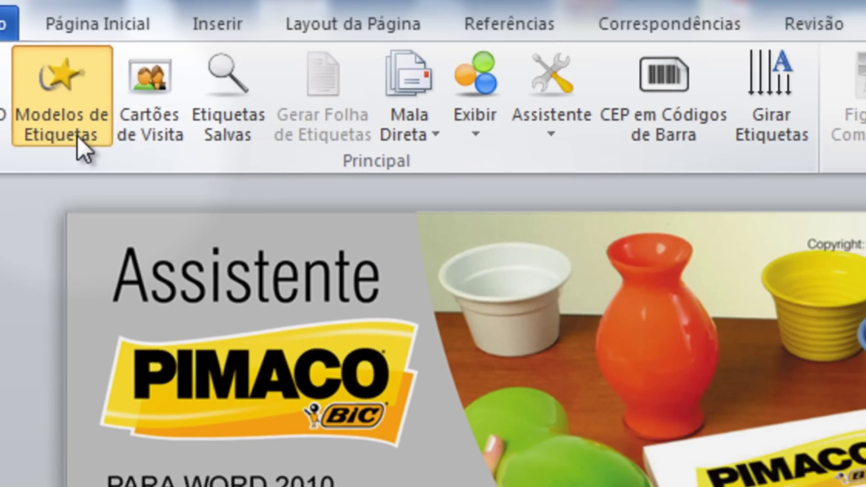
- Create a label document from A4 model A4249 / A4349 (126 labels, 15,0 × 26,0 mm)
click(77, 138)
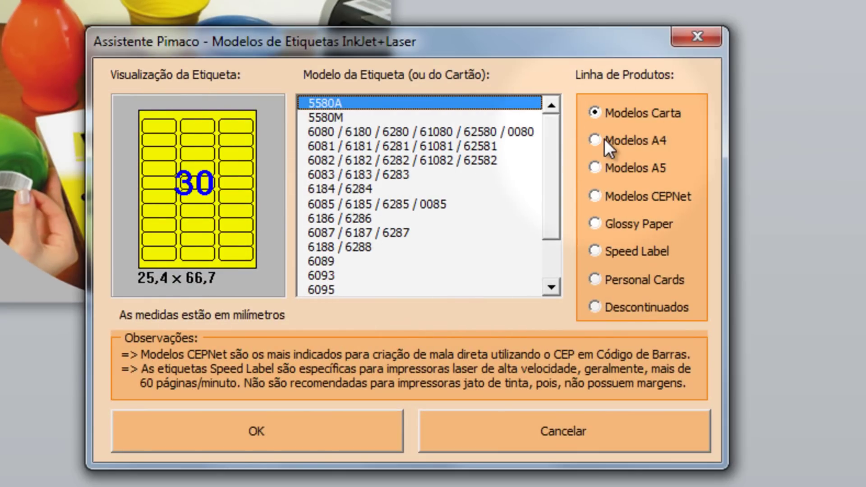
click(605, 146)
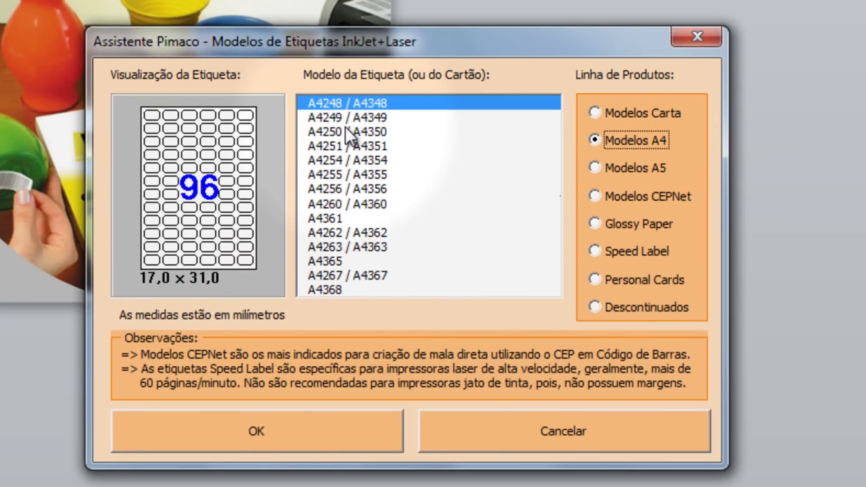
click(350, 123)
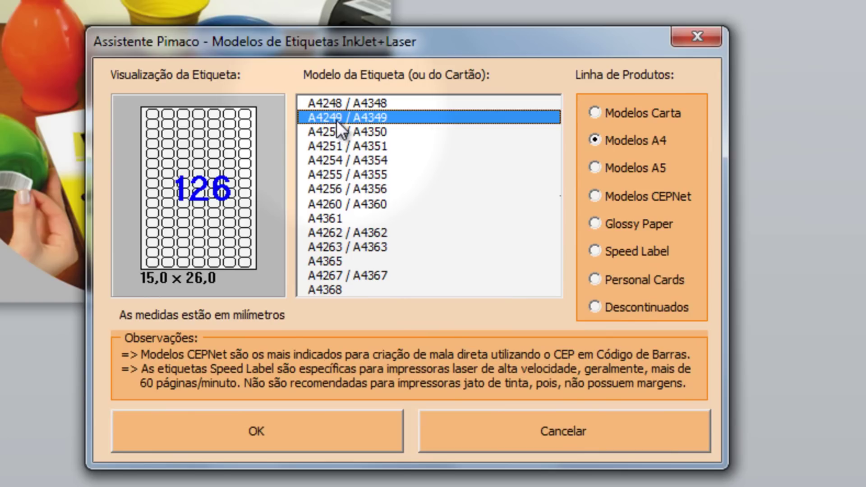
click(354, 426)
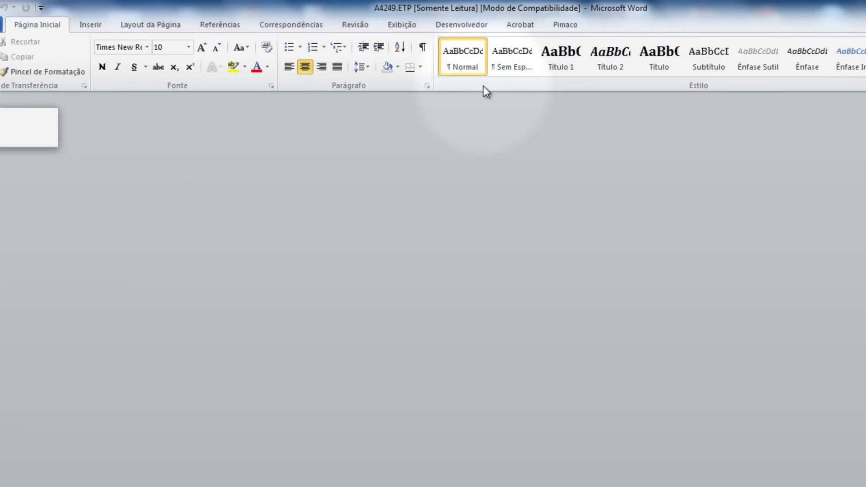
- Import mecanica.xls through Mala Direta as the data source, keeping Excel's clipboard data
click(573, 23)
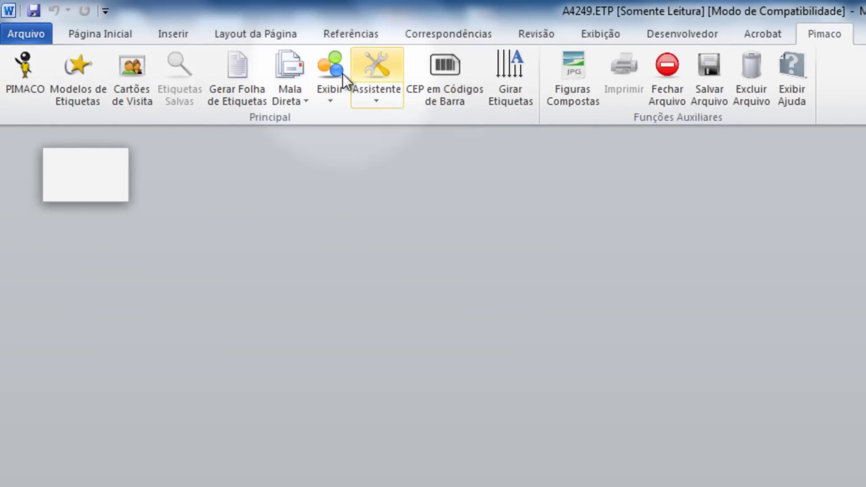
click(293, 96)
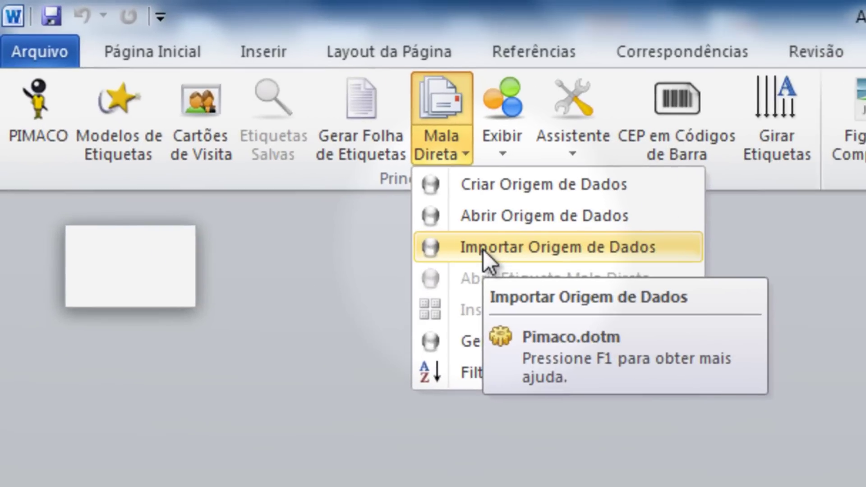
click(508, 250)
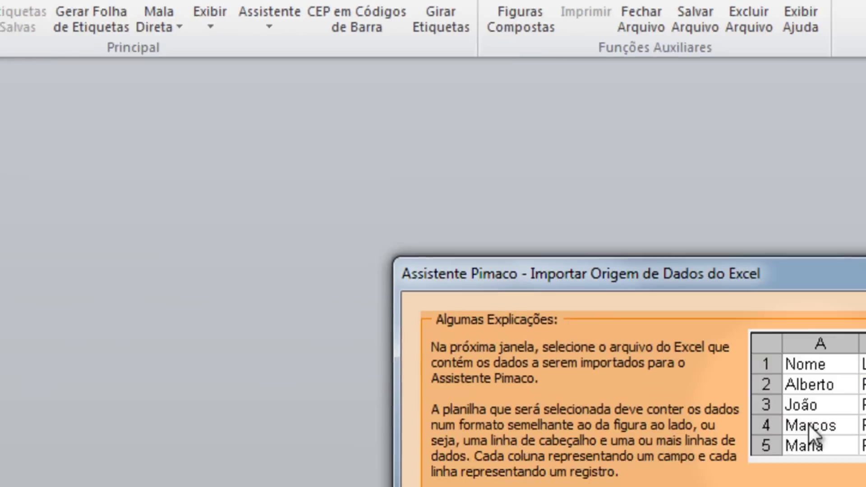
click(454, 347)
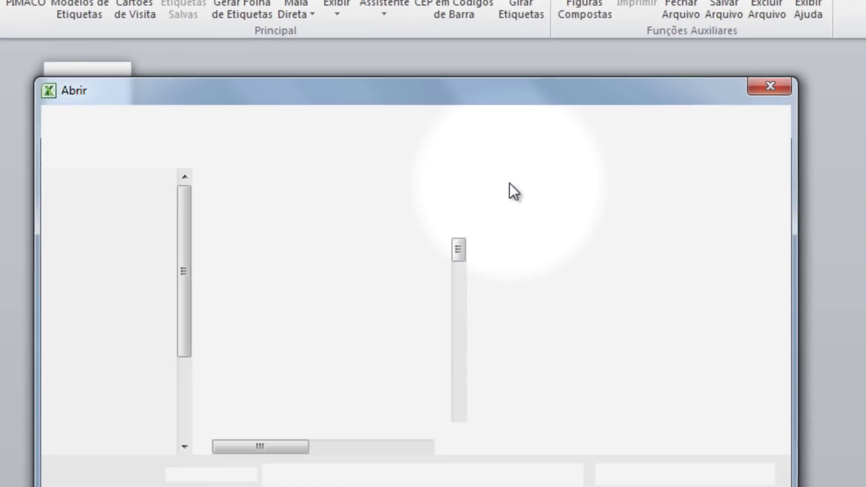
scroll(159, 144, up, 3)
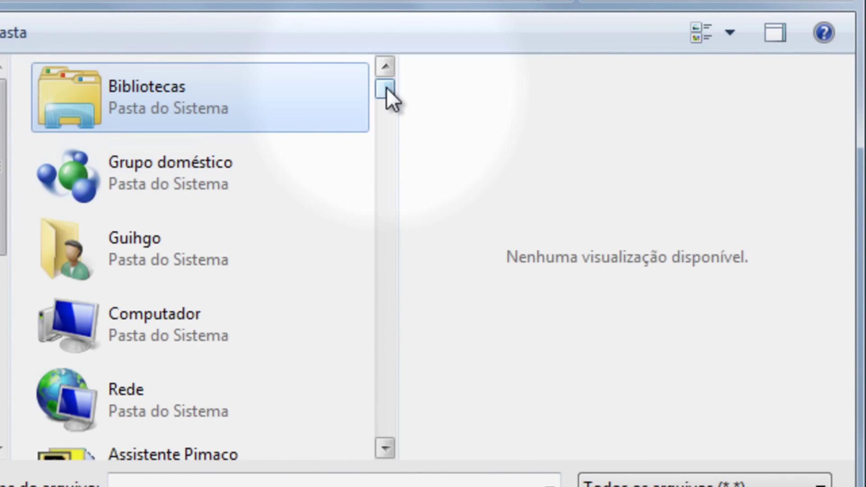
mouse_move(387, 87)
mouse_down()
mouse_move(384, 288)
mouse_move(393, 274)
mouse_move(383, 343)
mouse_up()
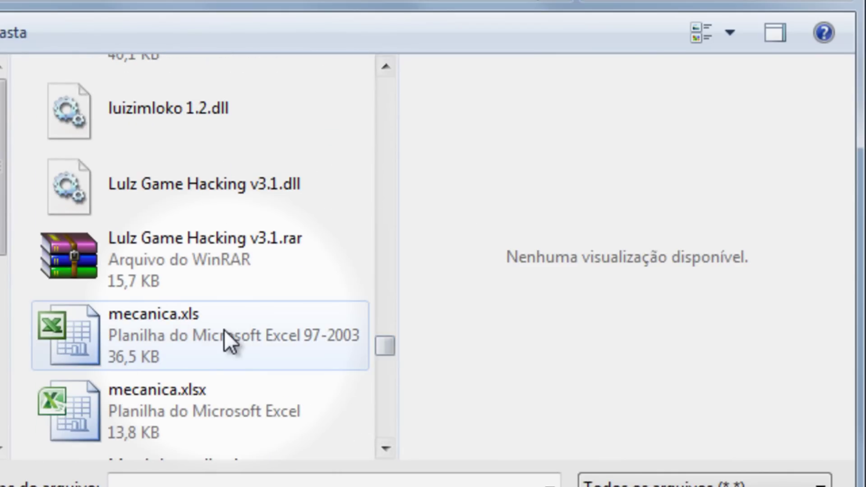
click(230, 343)
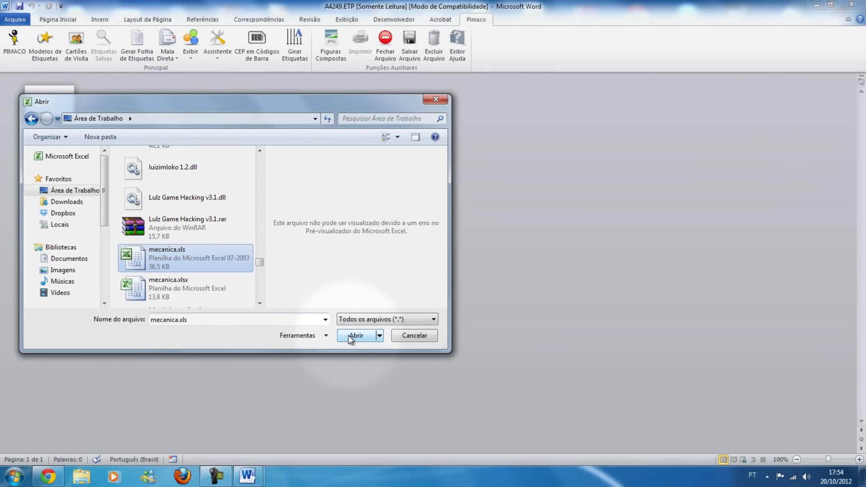
click(351, 333)
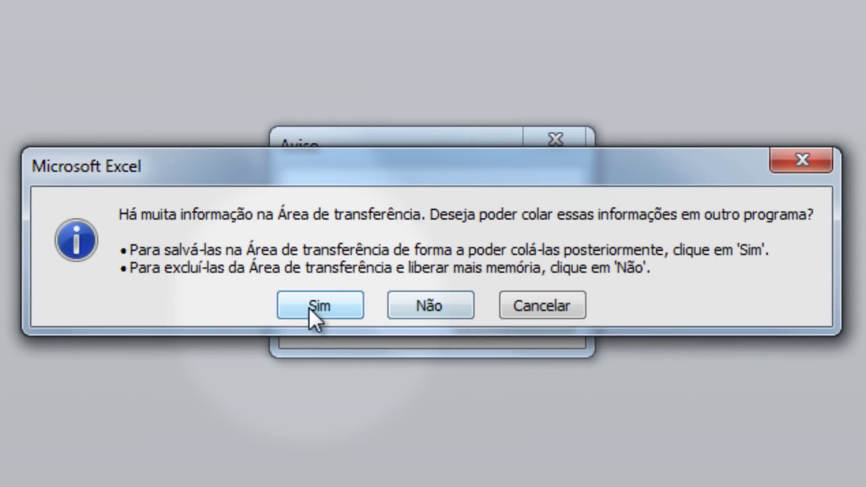
click(309, 307)
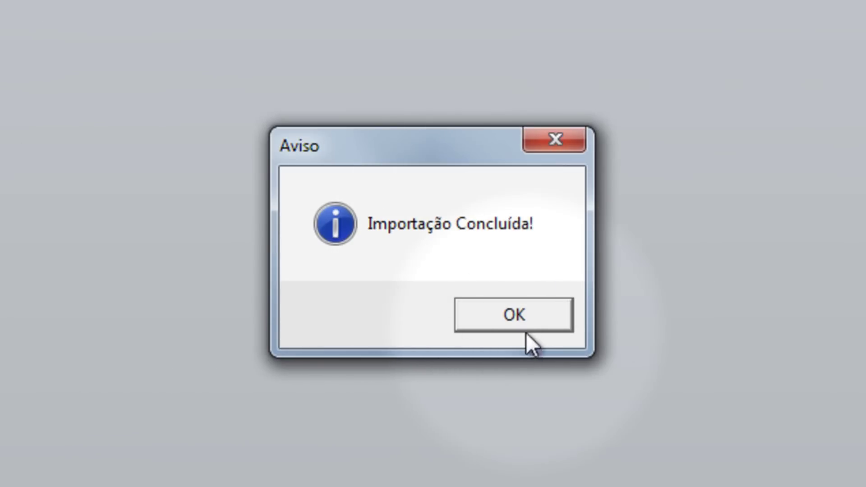
click(513, 318)
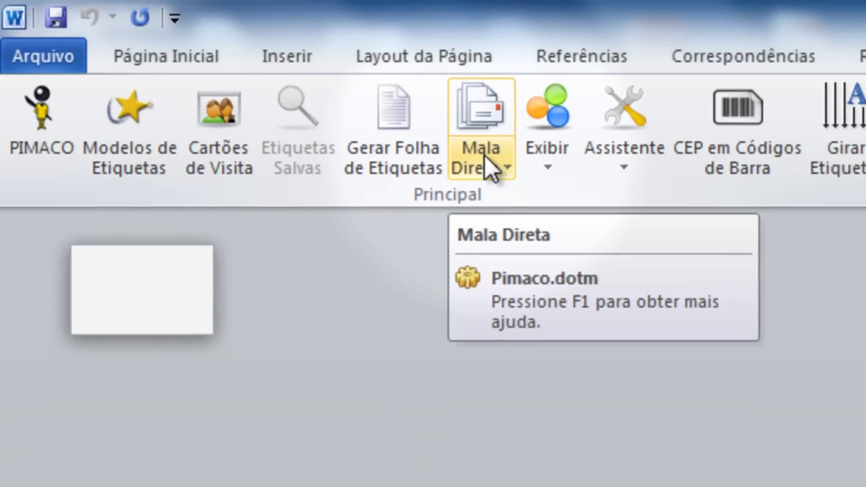
- Select the mecanica database as the labels' data source in Mala Direta
click(287, 98)
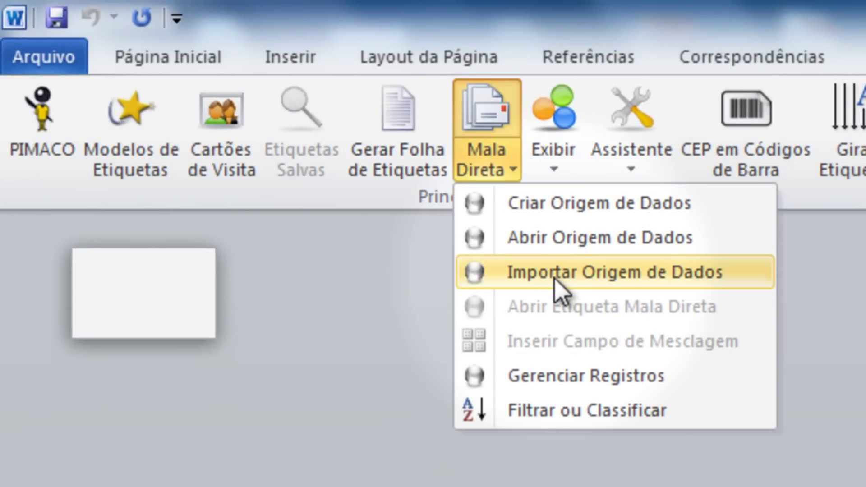
click(584, 246)
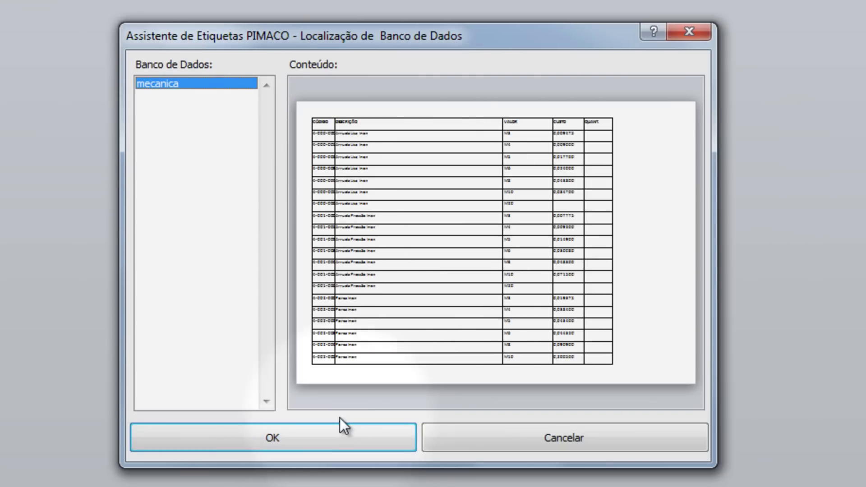
click(329, 427)
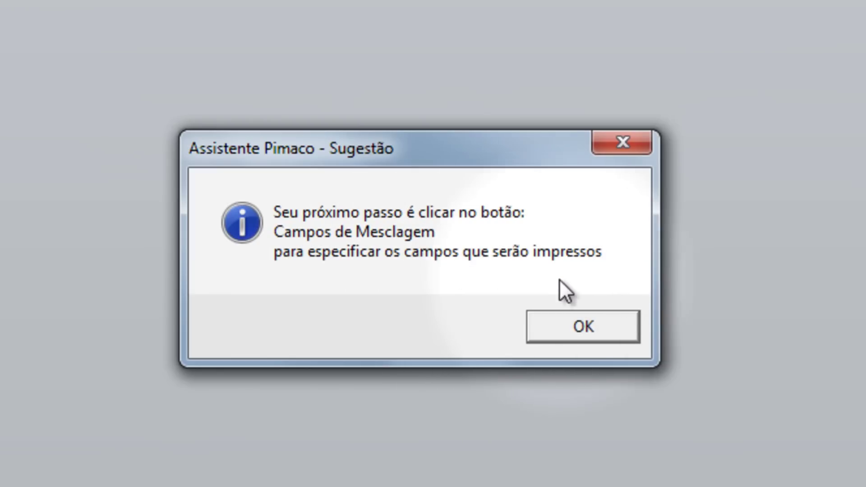
- Insert the «CÓDIGO», «DESCRIÇÃO» and «VALOR» merge fields on three separate label lines
click(581, 327)
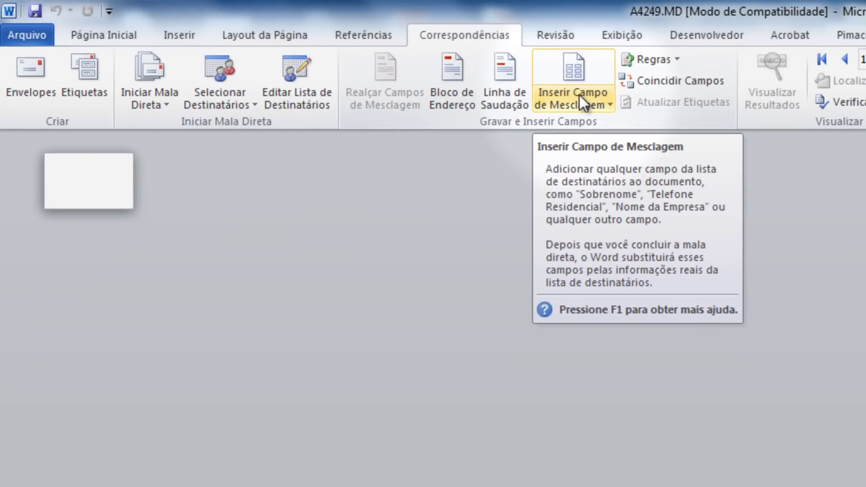
click(579, 95)
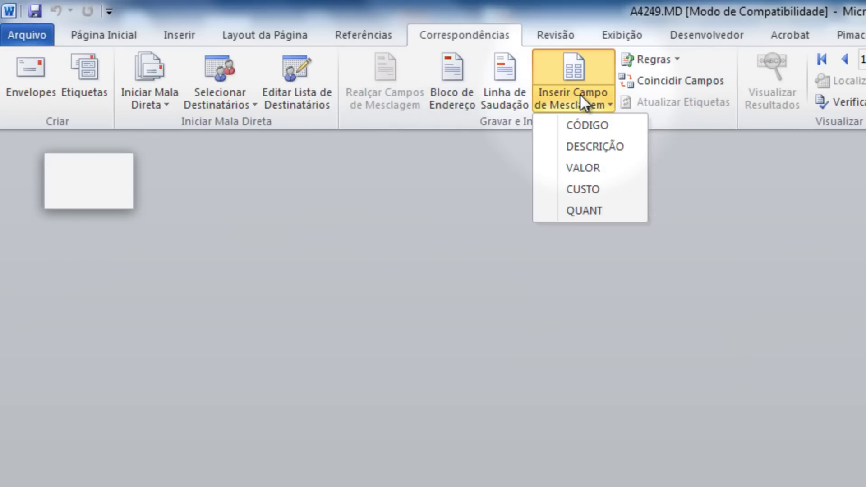
click(589, 128)
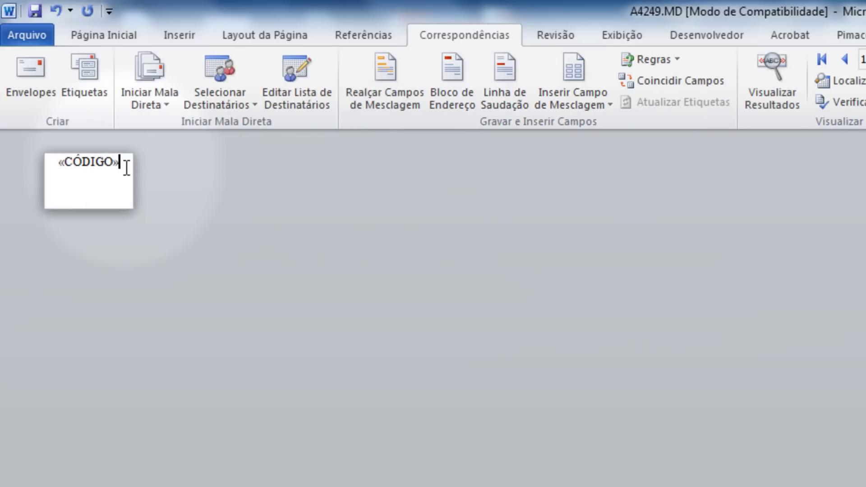
key(Return)
click(568, 105)
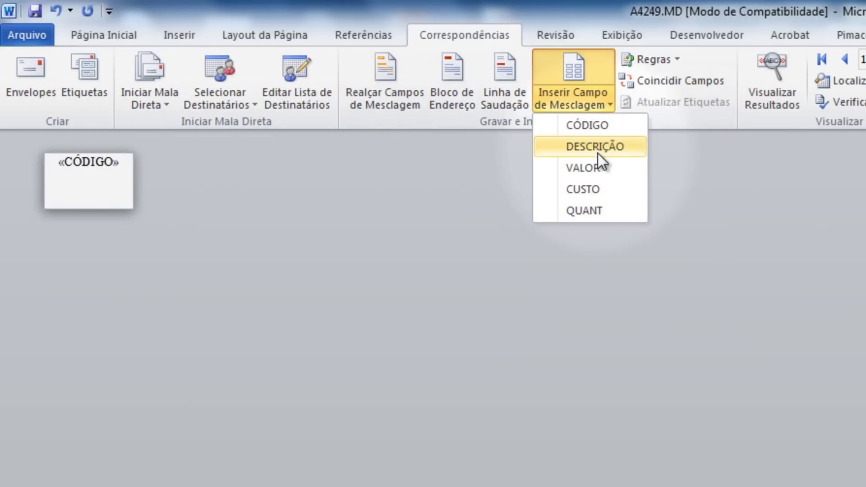
click(601, 148)
key(Return)
click(584, 99)
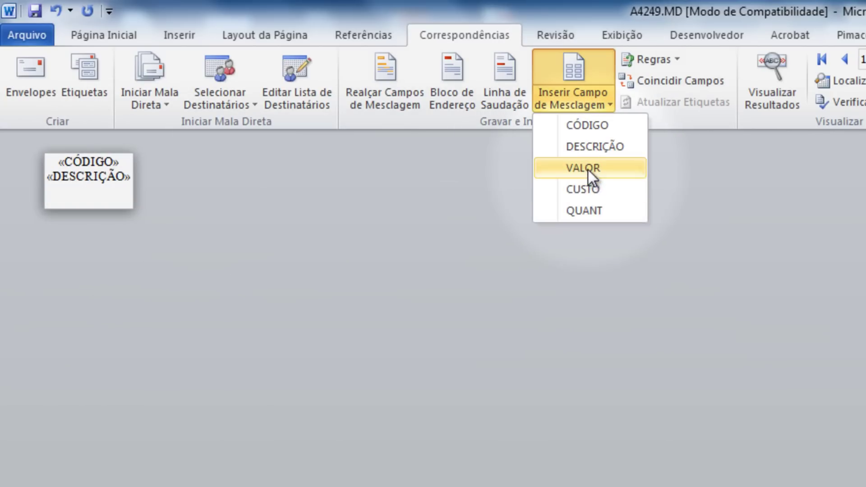
click(589, 171)
- Shrink «CÓDIGO» and «DESCRIÇÃO» to 8 pt and «VALOR» to 9 pt
click(75, 36)
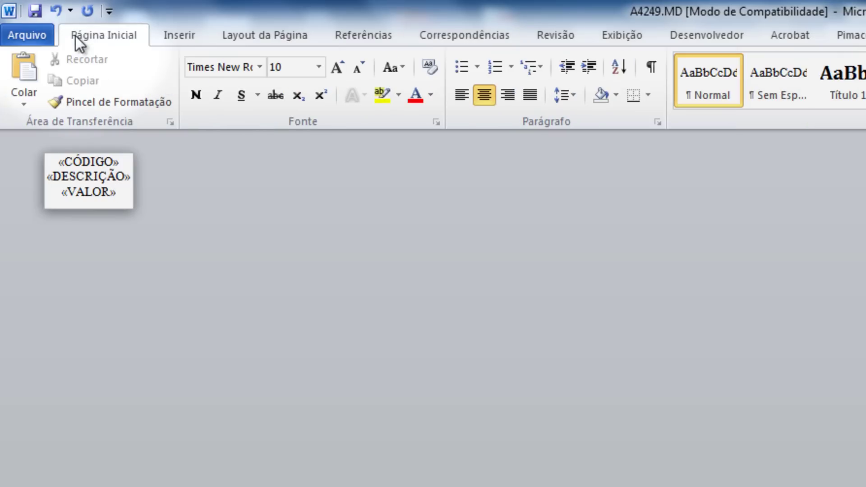
drag(131, 176, 47, 162)
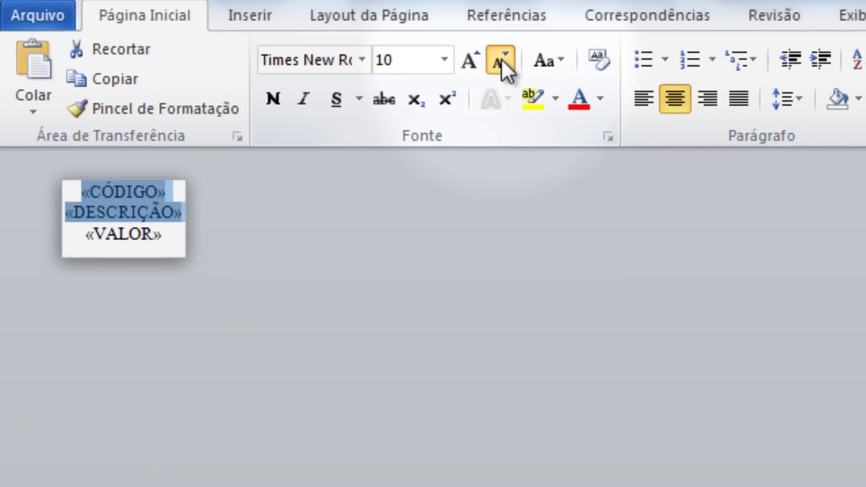
click(501, 61)
click(502, 80)
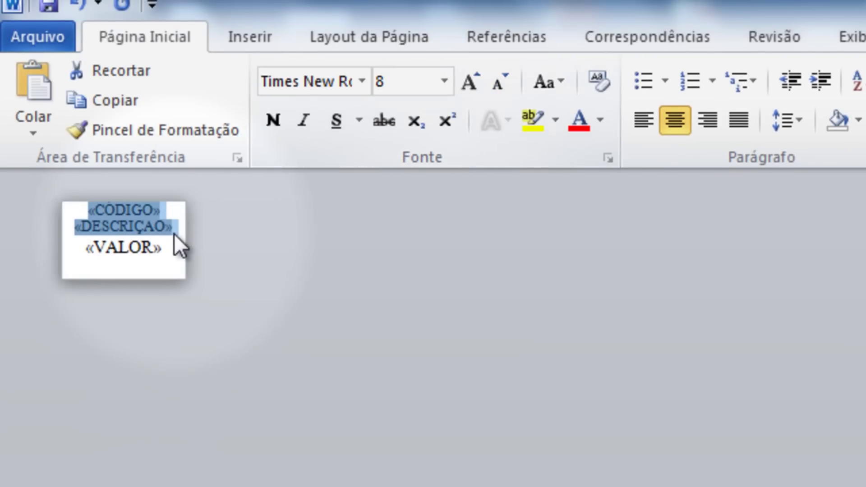
drag(171, 246, 86, 248)
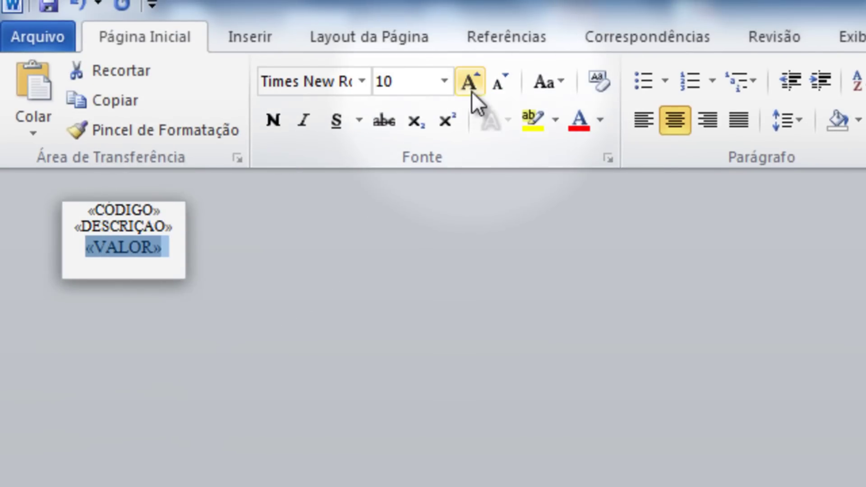
click(499, 86)
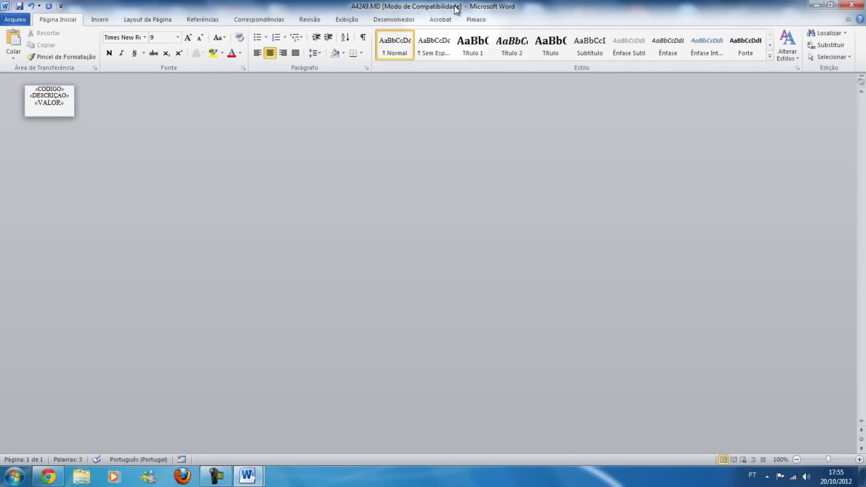
- Generate the full A4249 label sheet, saving the label as 'Tutorial Pimaco To Exel'
click(662, 28)
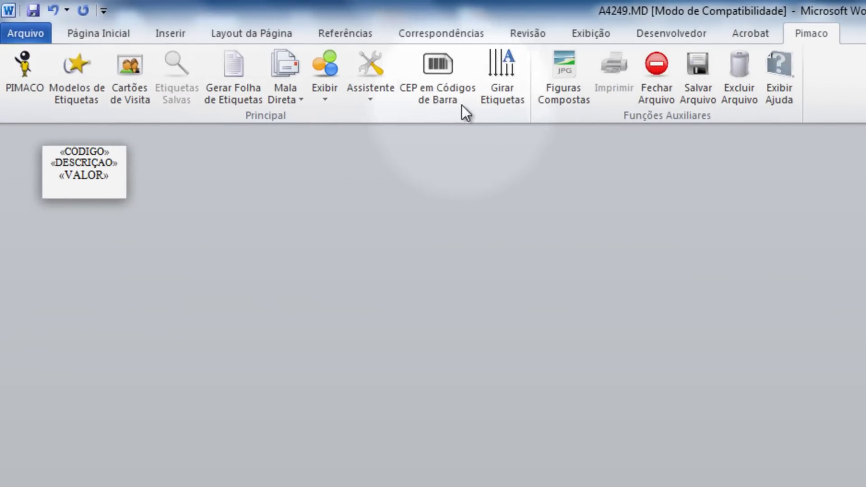
click(247, 84)
text(Tutorial Pimaco To Exel)
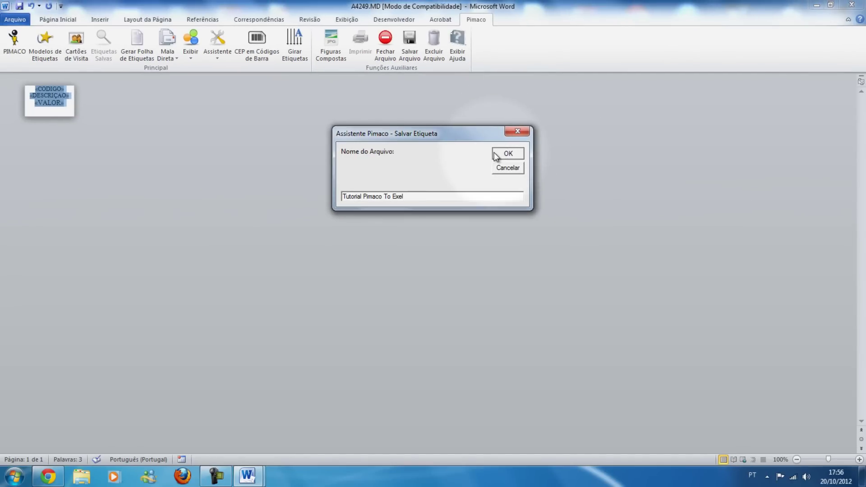
click(497, 157)
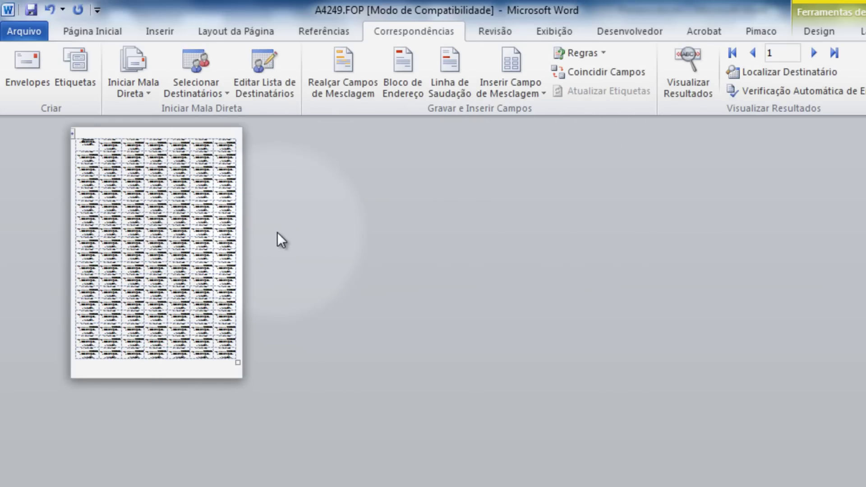
- Preview the labels filled with real data like 4-000-000 Arruela Lisa Inox M3, then show the desktop
ctrl+scroll(276, 231, up, 2)
ctrl+scroll(283, 230, up, 1)
ctrl+scroll(285, 233, up, 1)
ctrl+scroll(285, 232, up, 1)
ctrl+scroll(692, 319, up, 1)
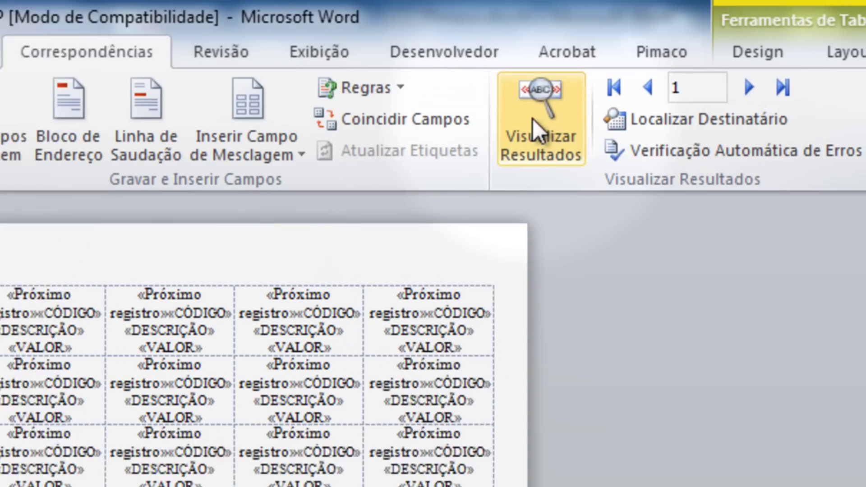
click(533, 118)
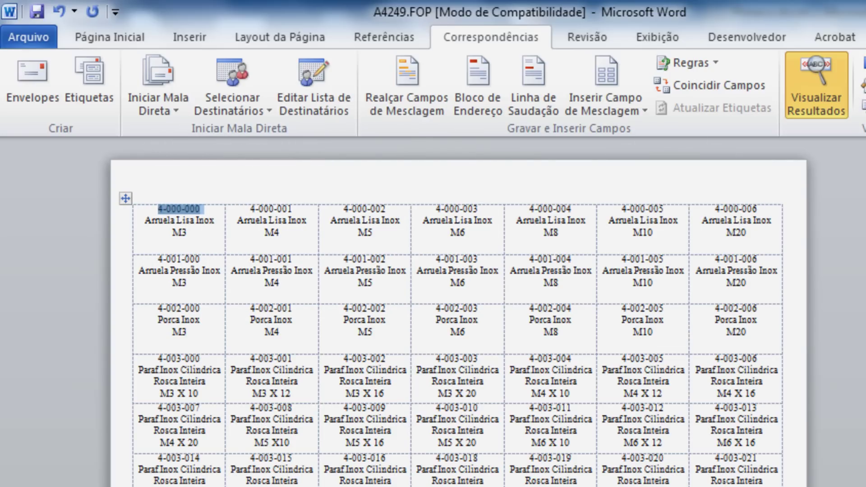
key(super+d)
- Open the parts spreadsheet in Excel to check its CÓDIGO, DESCRIÇÃO and VALOR columns, then return to A4249.FOP
click(182, 229)
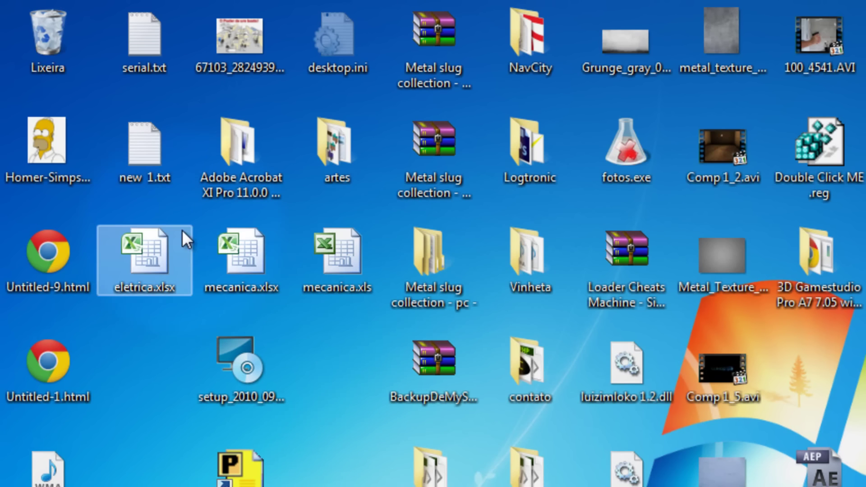
double_click(220, 251)
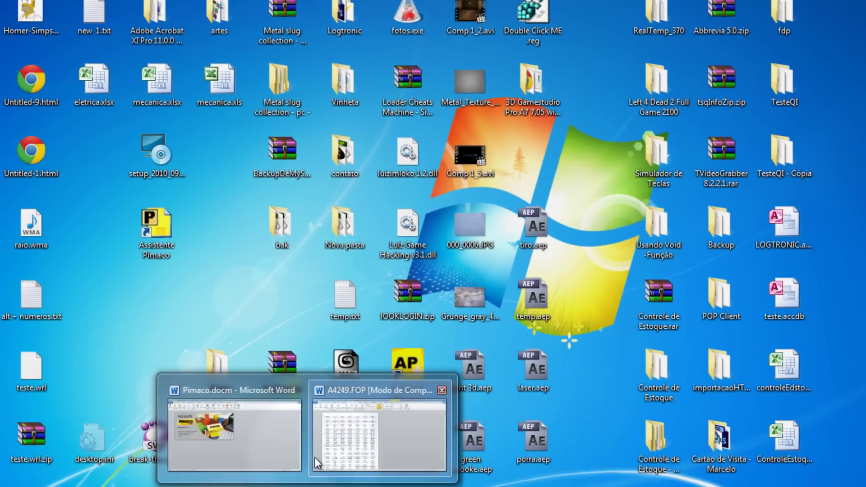
click(315, 458)
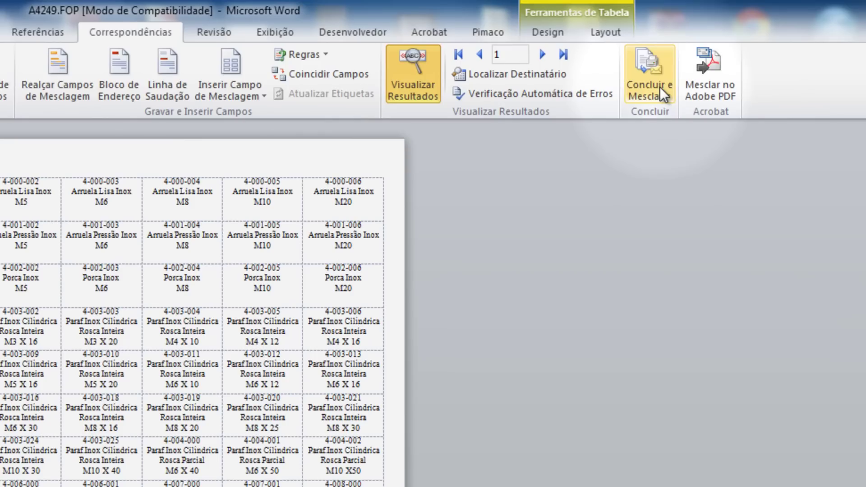
click(675, 54)
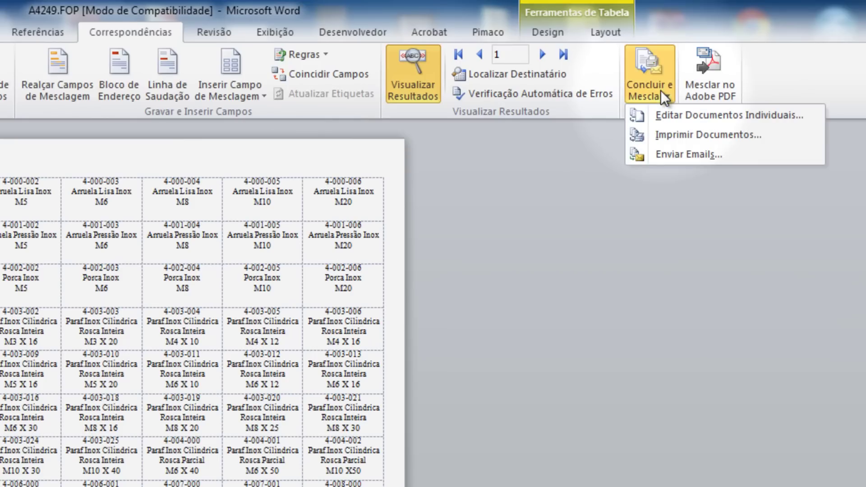
click(678, 135)
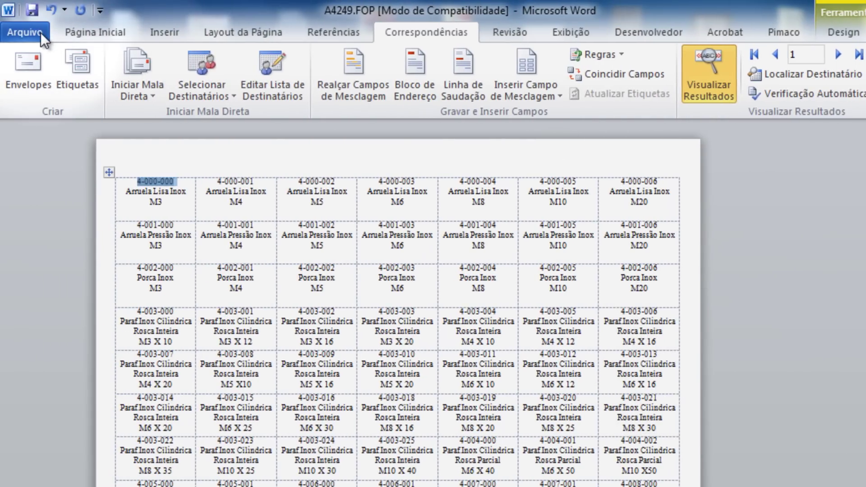
click(39, 31)
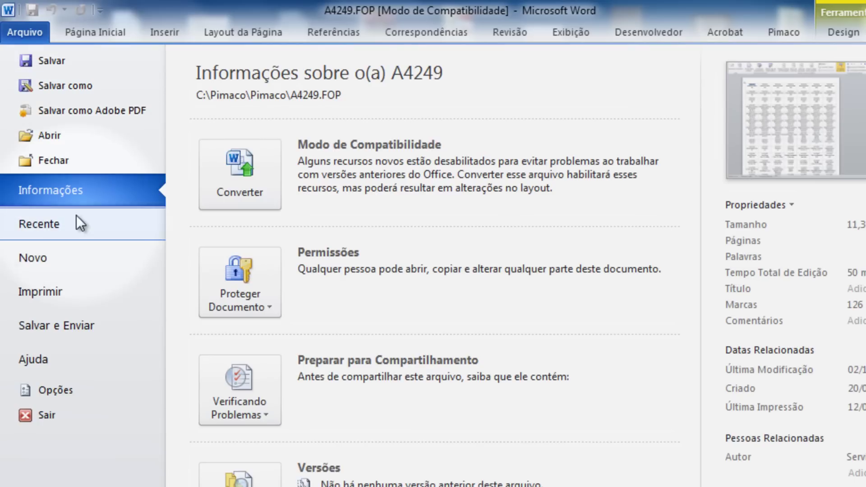
click(72, 301)
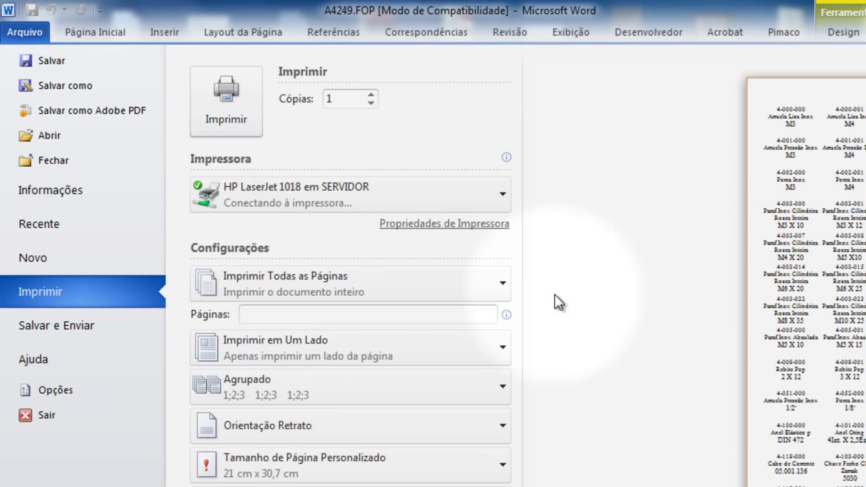
click(51, 58)
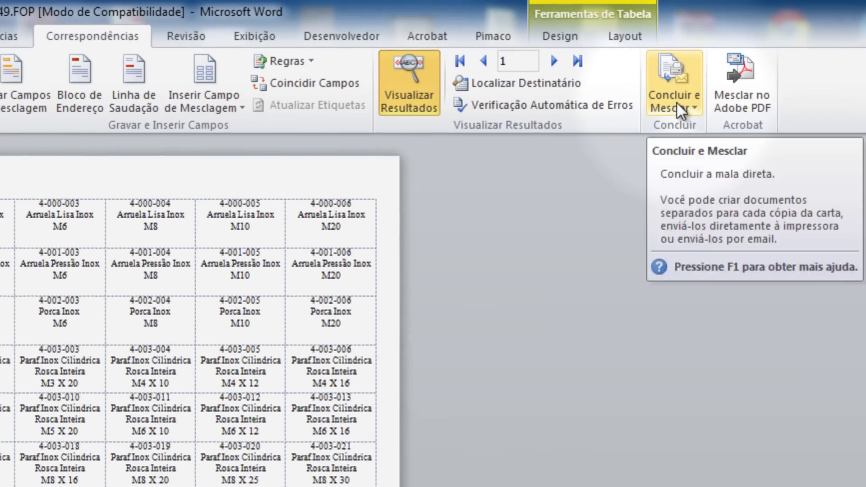
- Merge all label records (Todos) to the printer via Concluir e Mesclar > Imprimir Documentos
click(631, 104)
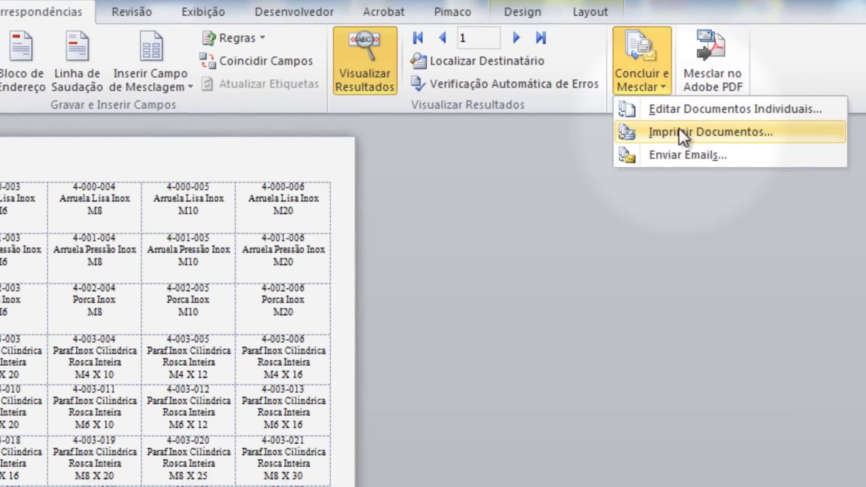
click(654, 154)
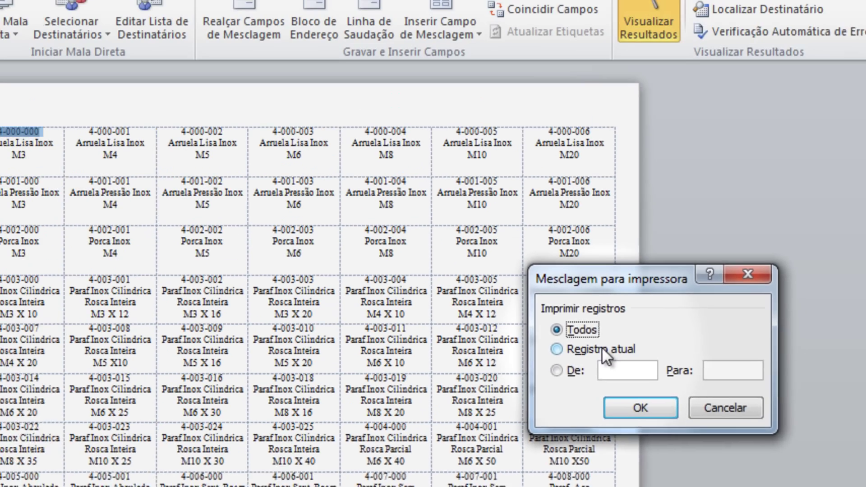
click(602, 348)
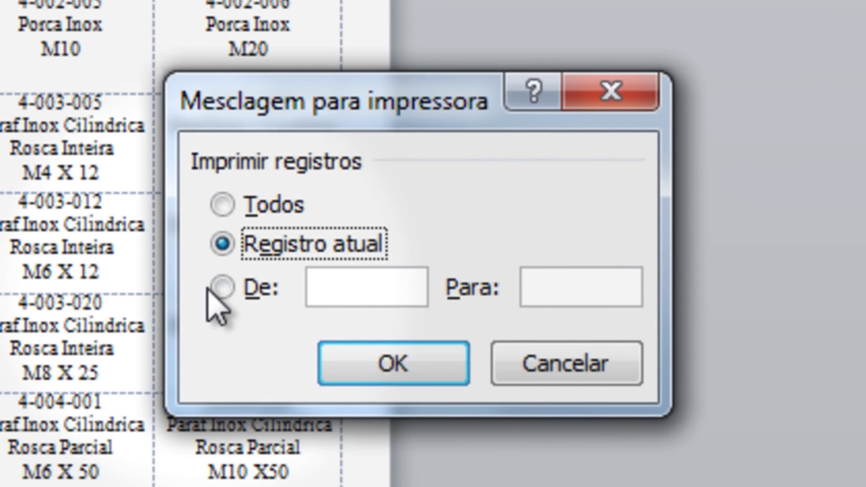
click(624, 392)
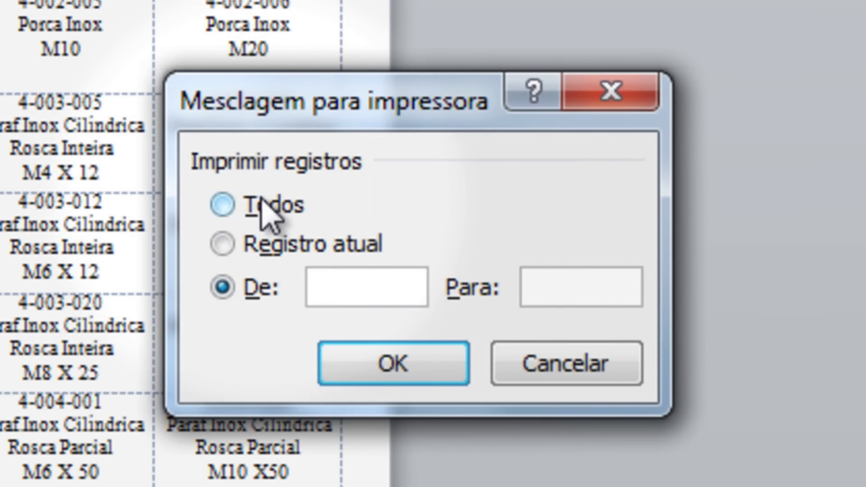
click(265, 205)
click(580, 311)
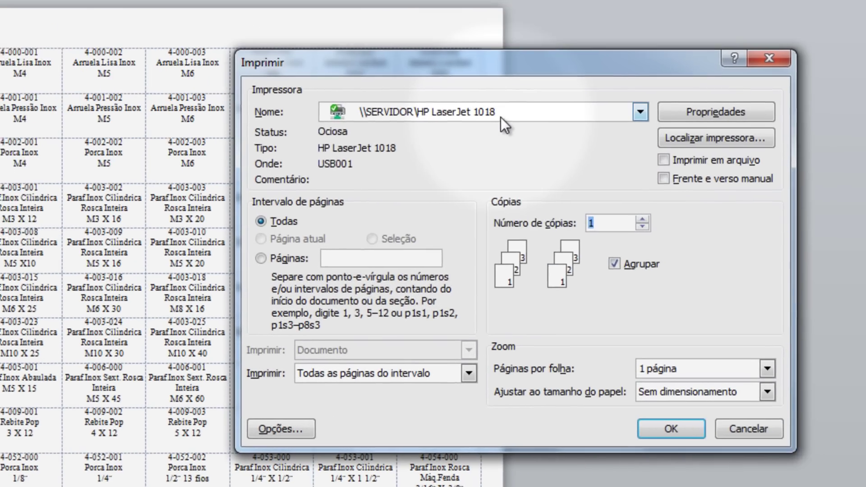
- Select the Samsung CLP-310 Series printer and close the print dialog
click(474, 97)
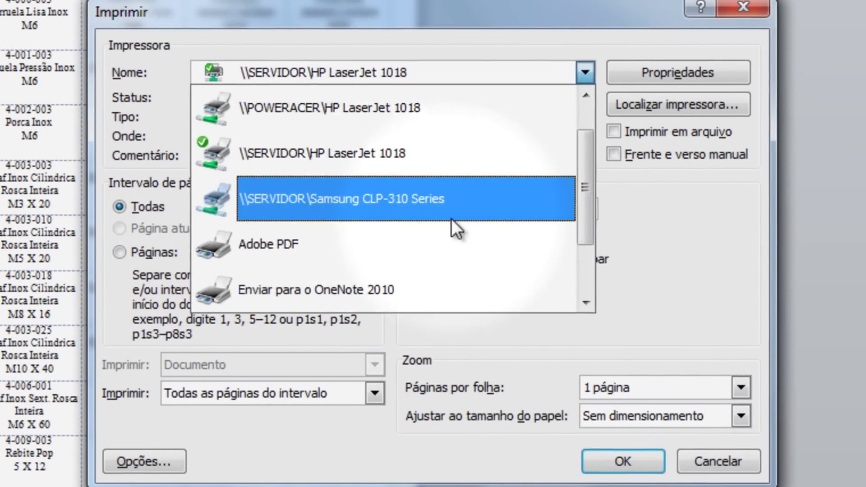
click(451, 219)
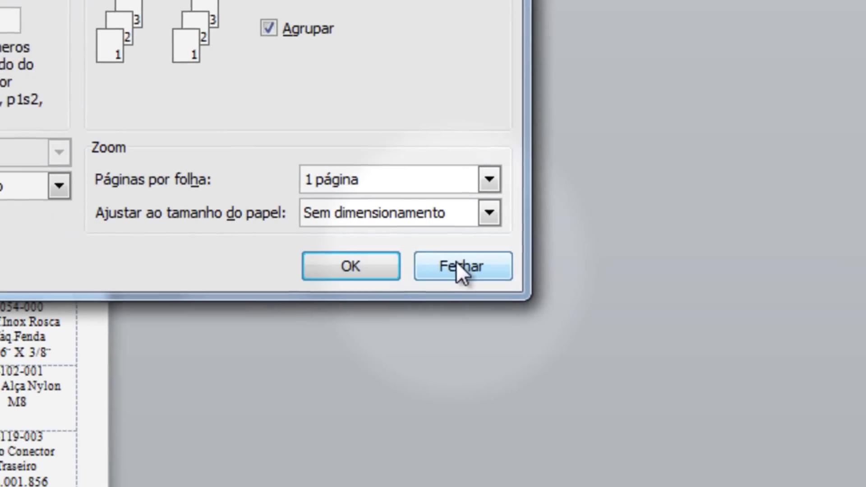
click(712, 460)
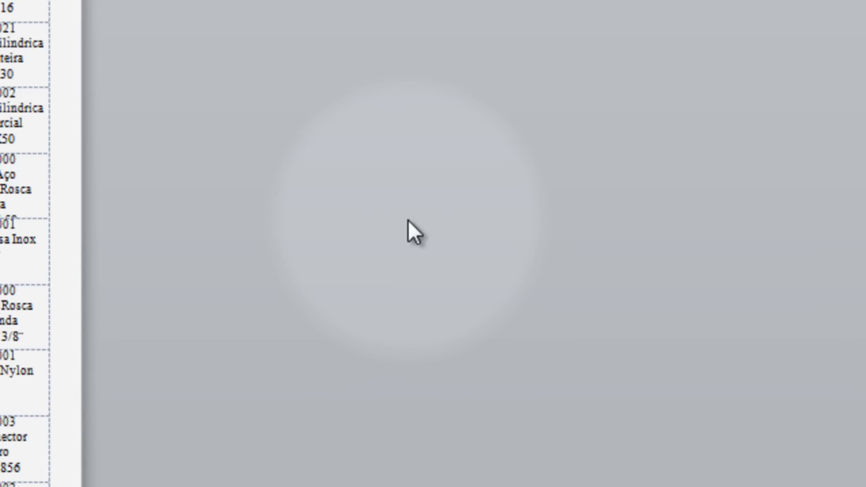